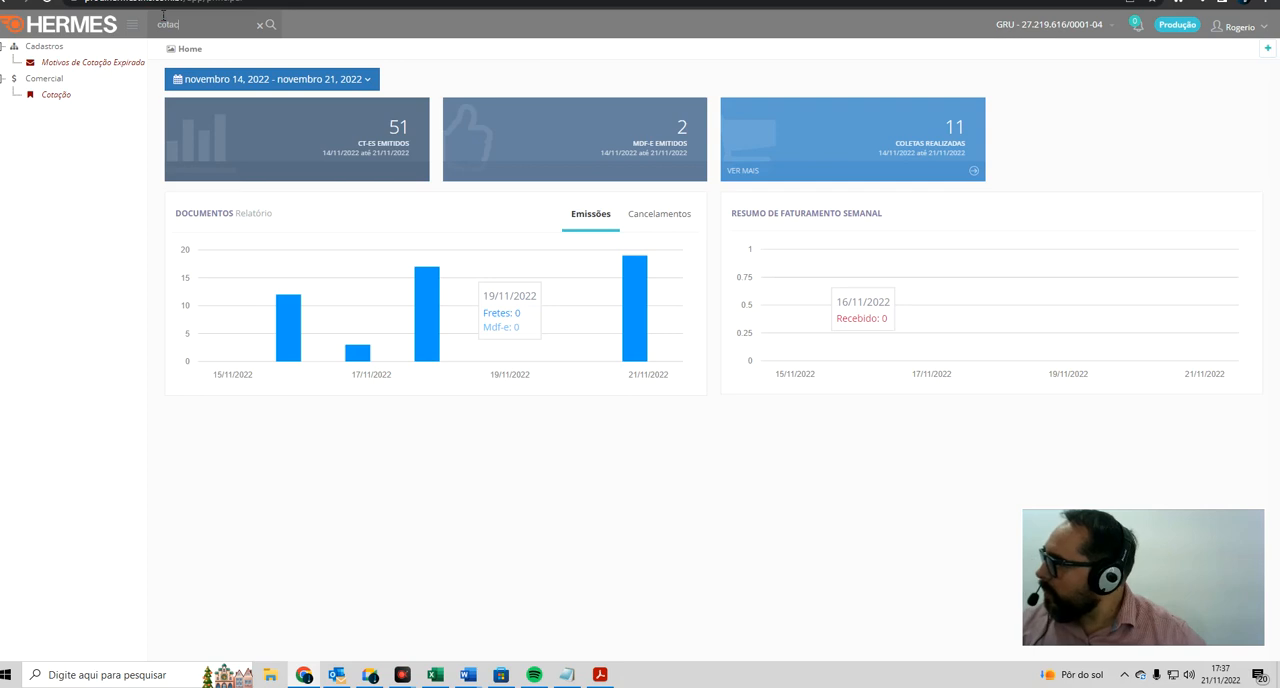
Step: Open Cotação and, in a new quote with Normal service, enter the sender's postal code for Guarulhos - SP
left_click(64, 96)
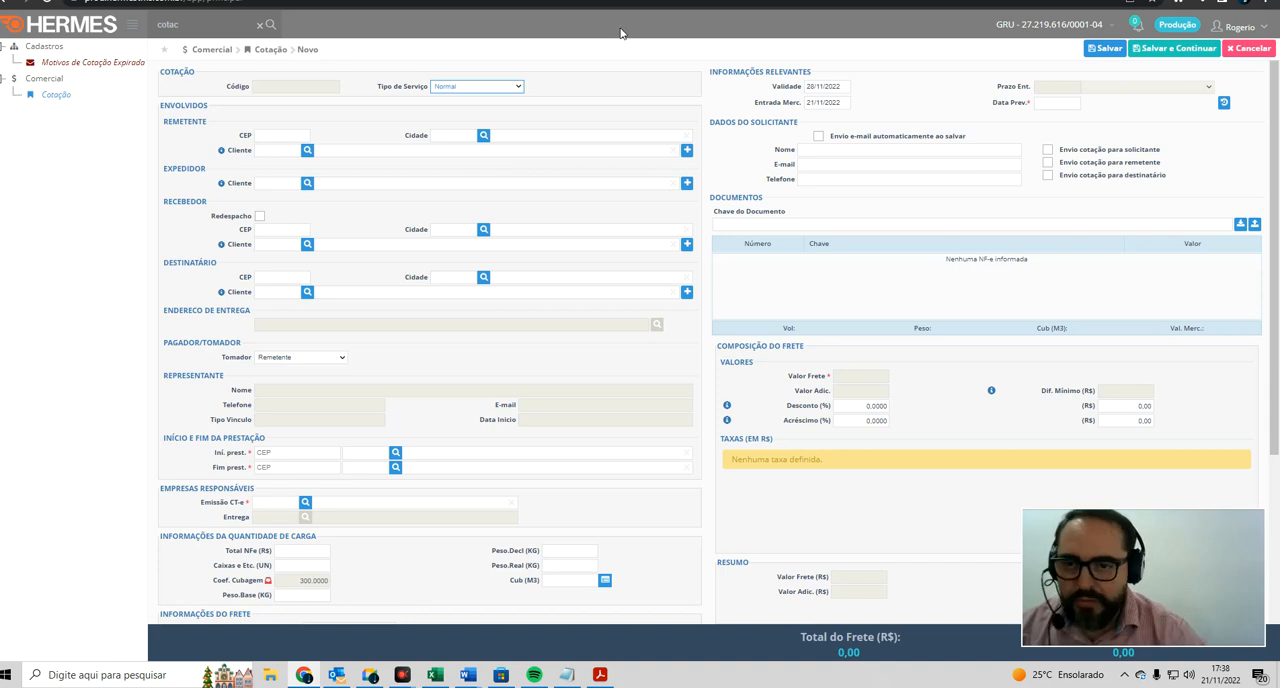
left_click(306, 134)
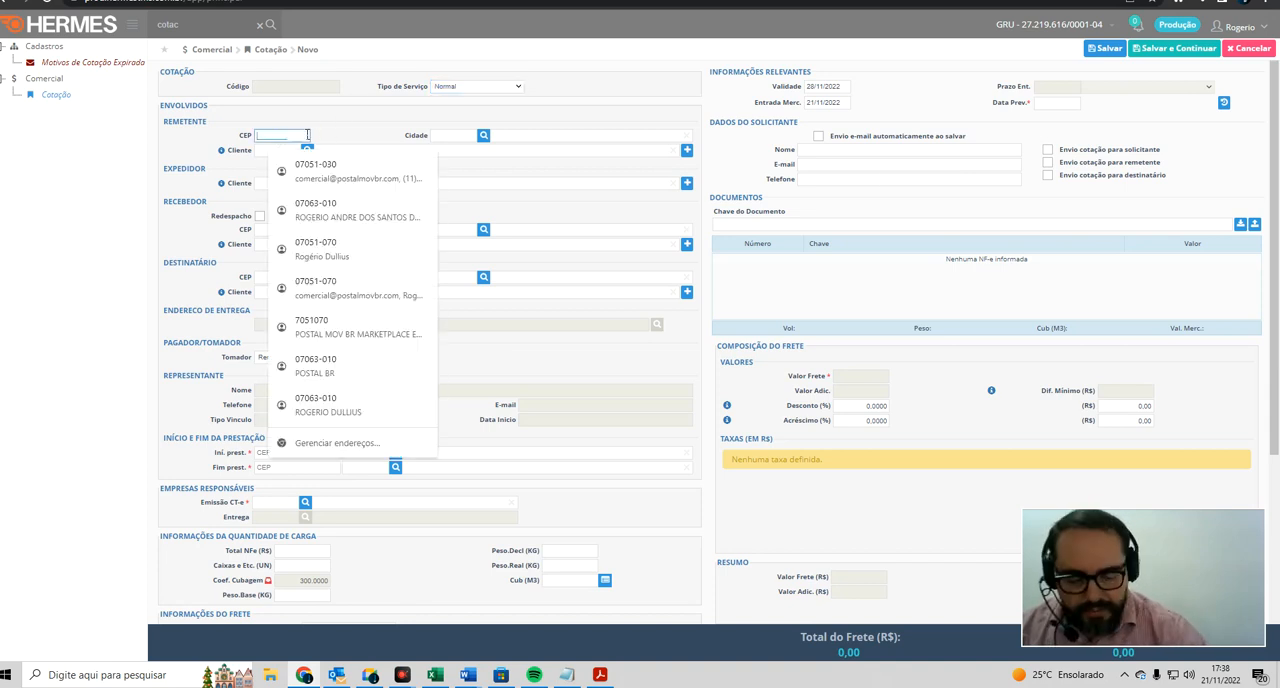
type("07051070")
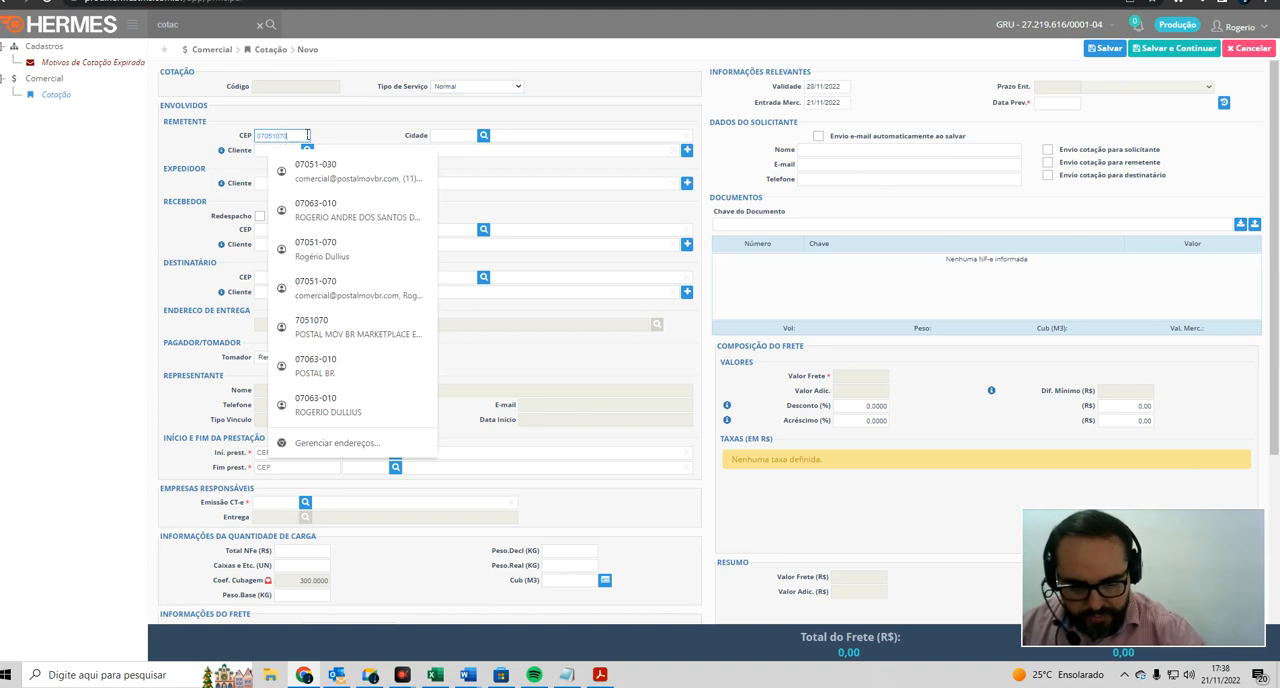
key("Tab")
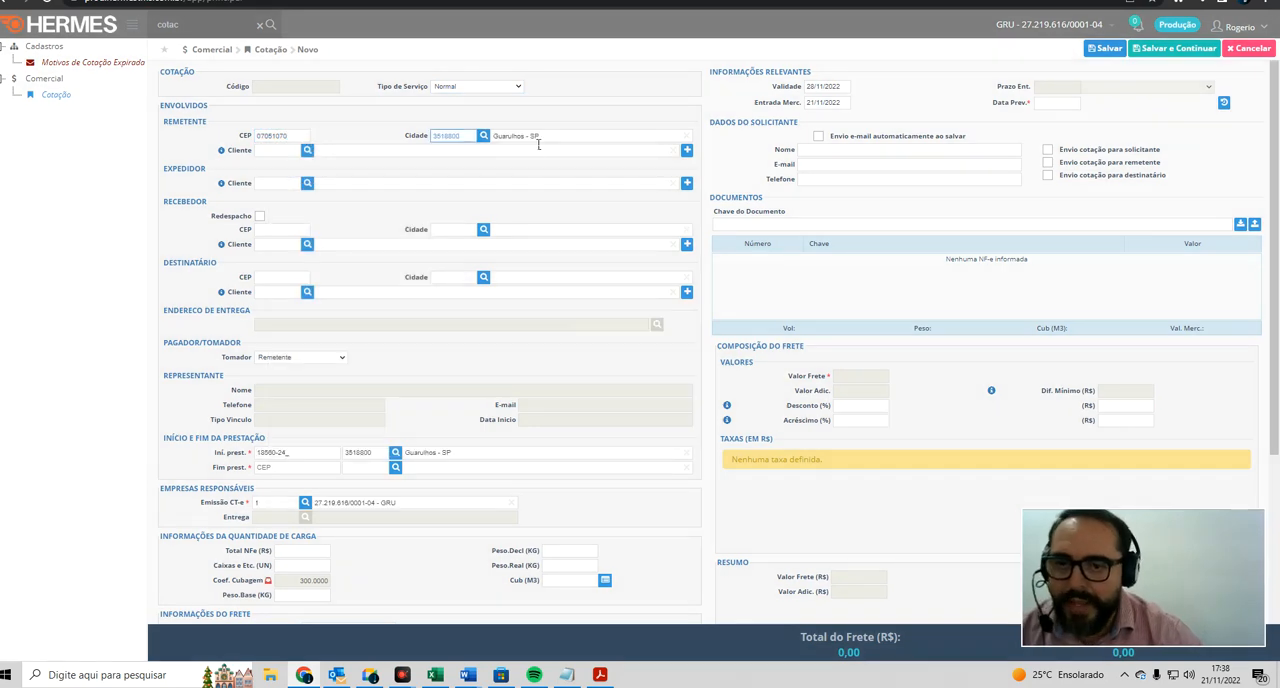
Step: Replace the service start (Ini. prest.) postal code with the sender's Guarulhos postal code
left_click(299, 452)
type("070510")
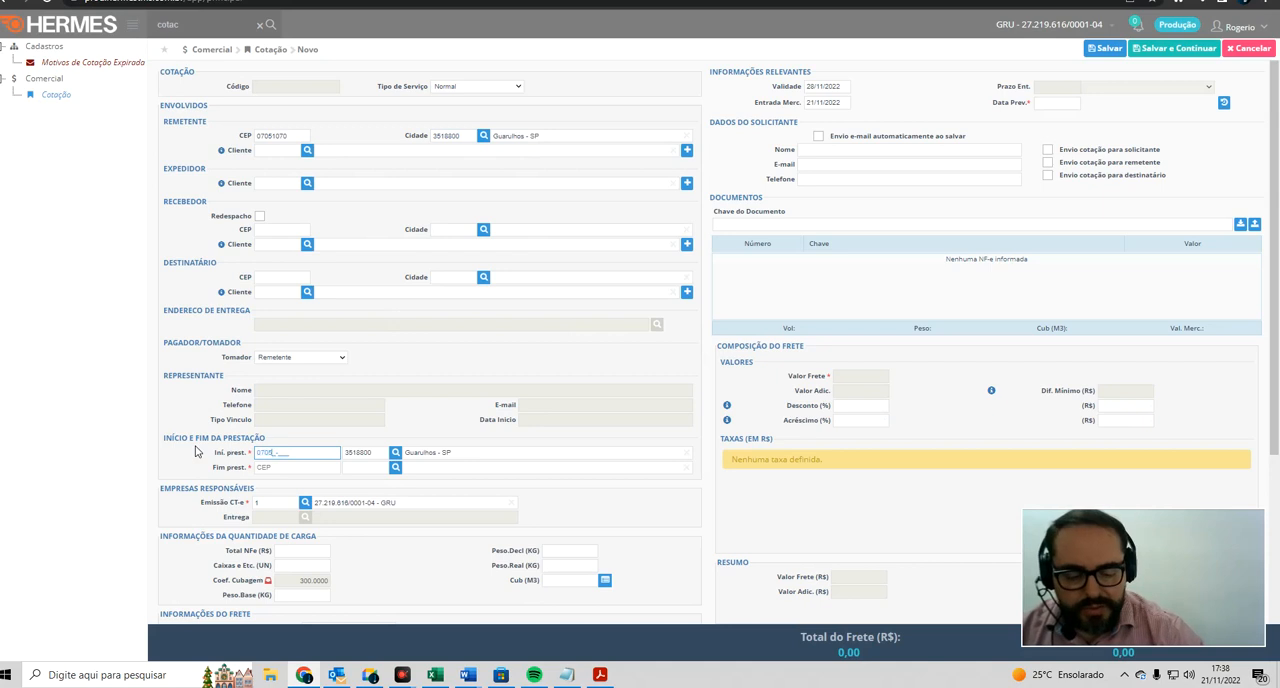
type("70")
key("Tab")
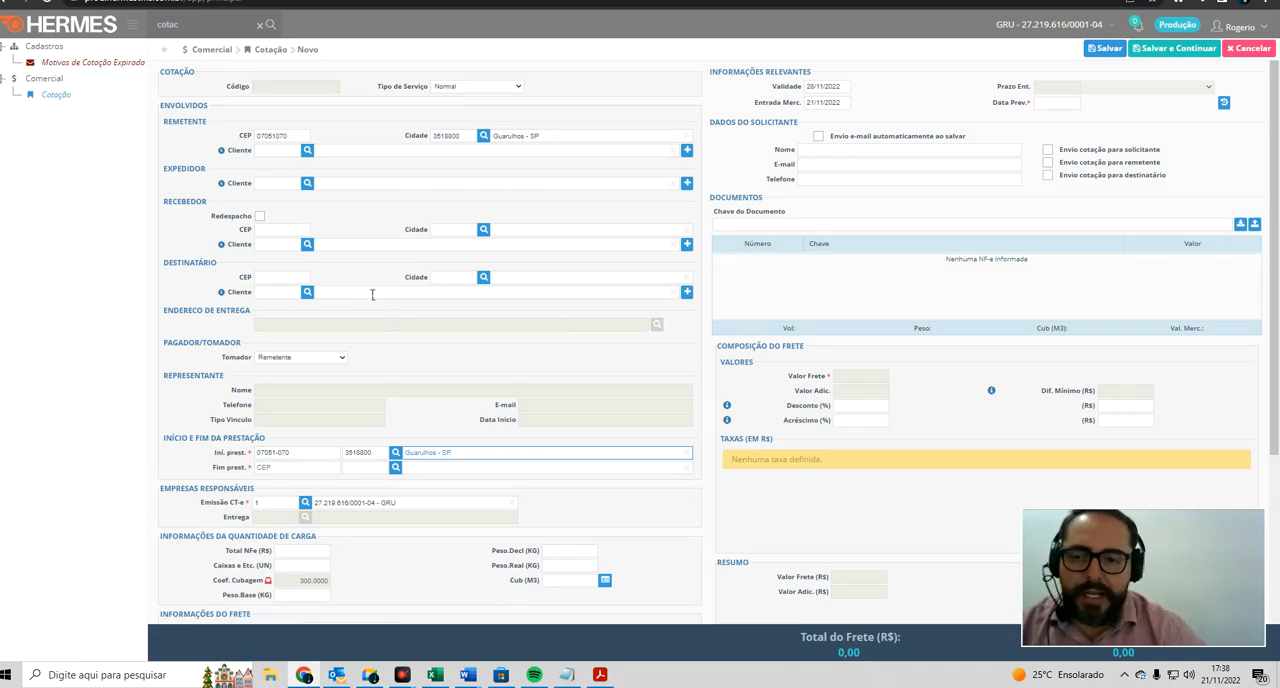
Step: Enter the recipient's postal code for Curitiba - PR
left_click(299, 280)
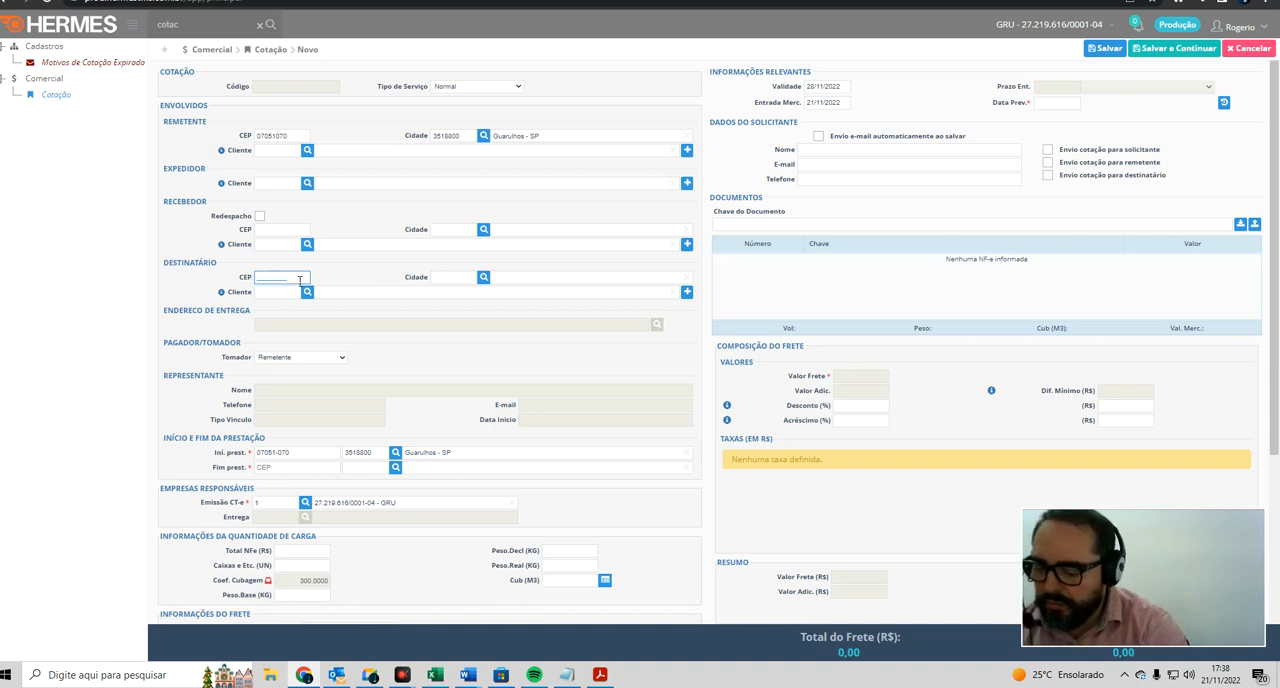
type("82640000")
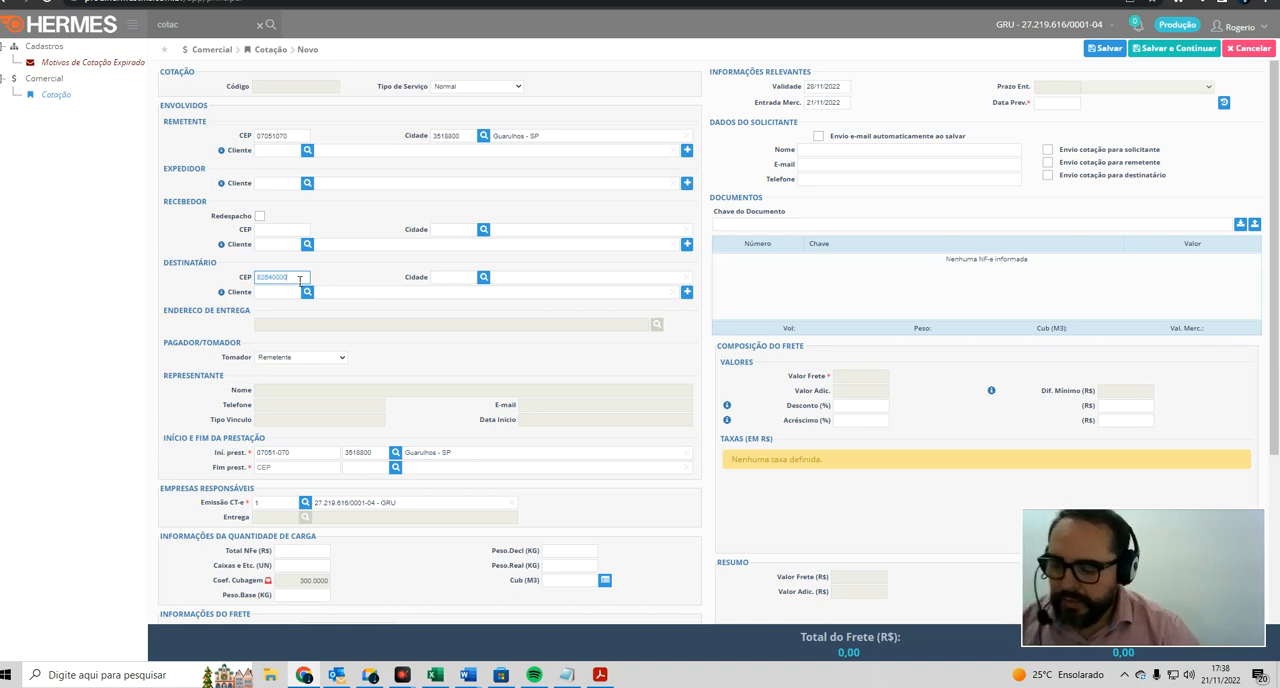
key("Tab")
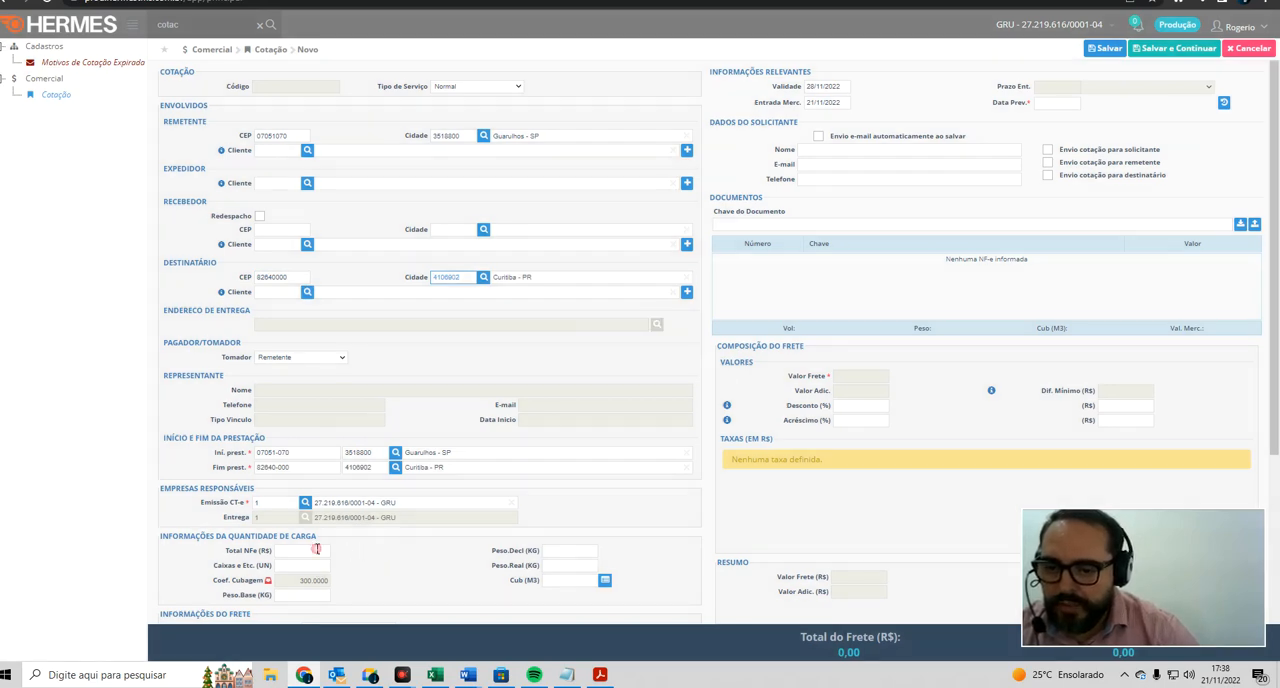
Step: Fill in the cargo information with an invoice total of R$ 1.500,00, a declared weight of 2 kg and 2 boxes
left_click(316, 549)
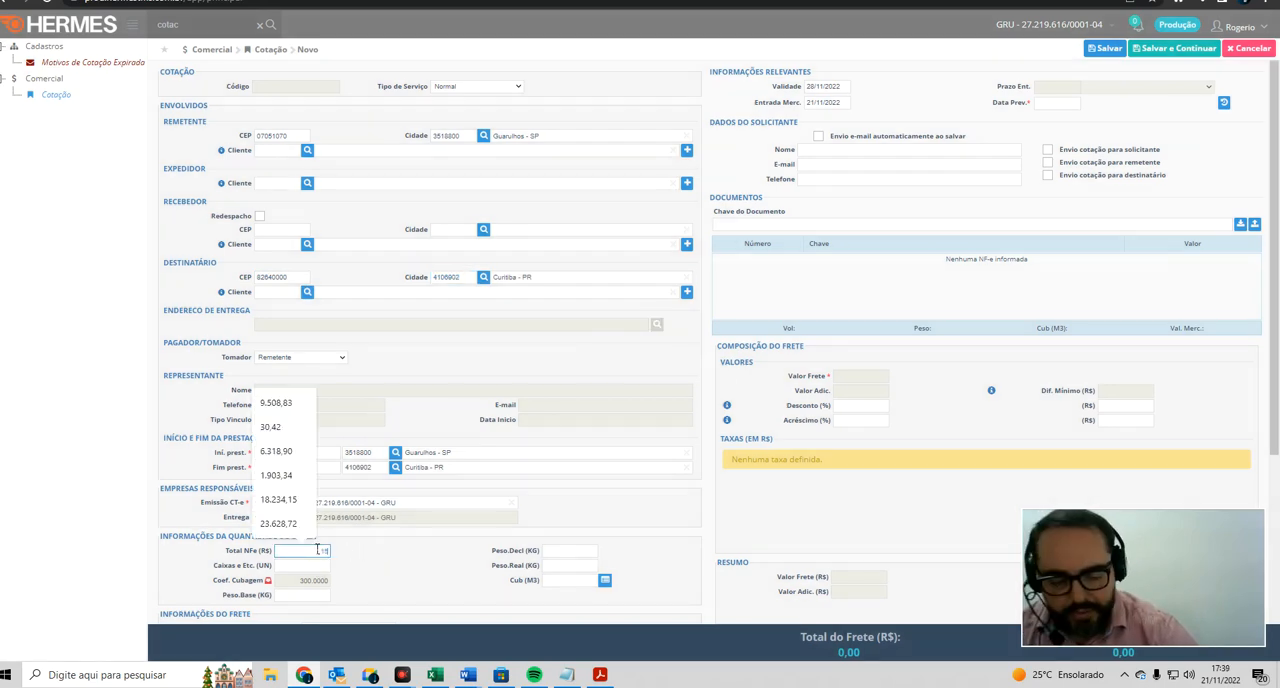
type("1.500")
key("Tab")
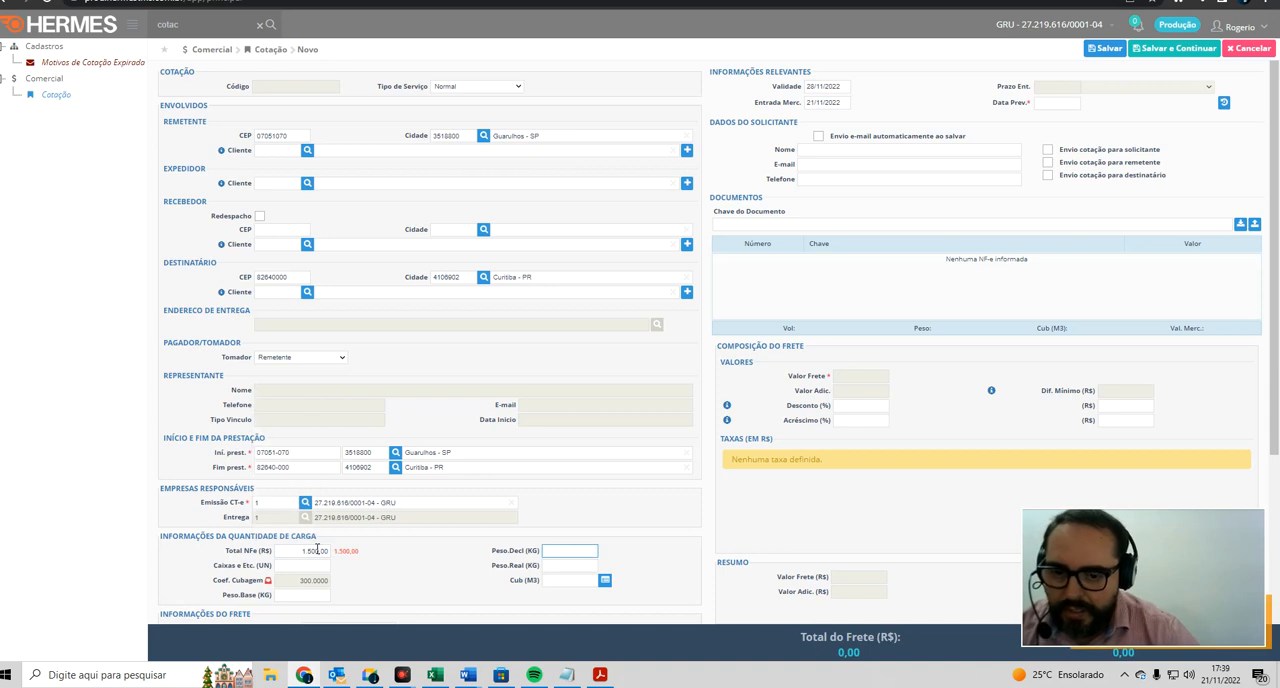
type("2")
key("Tab")
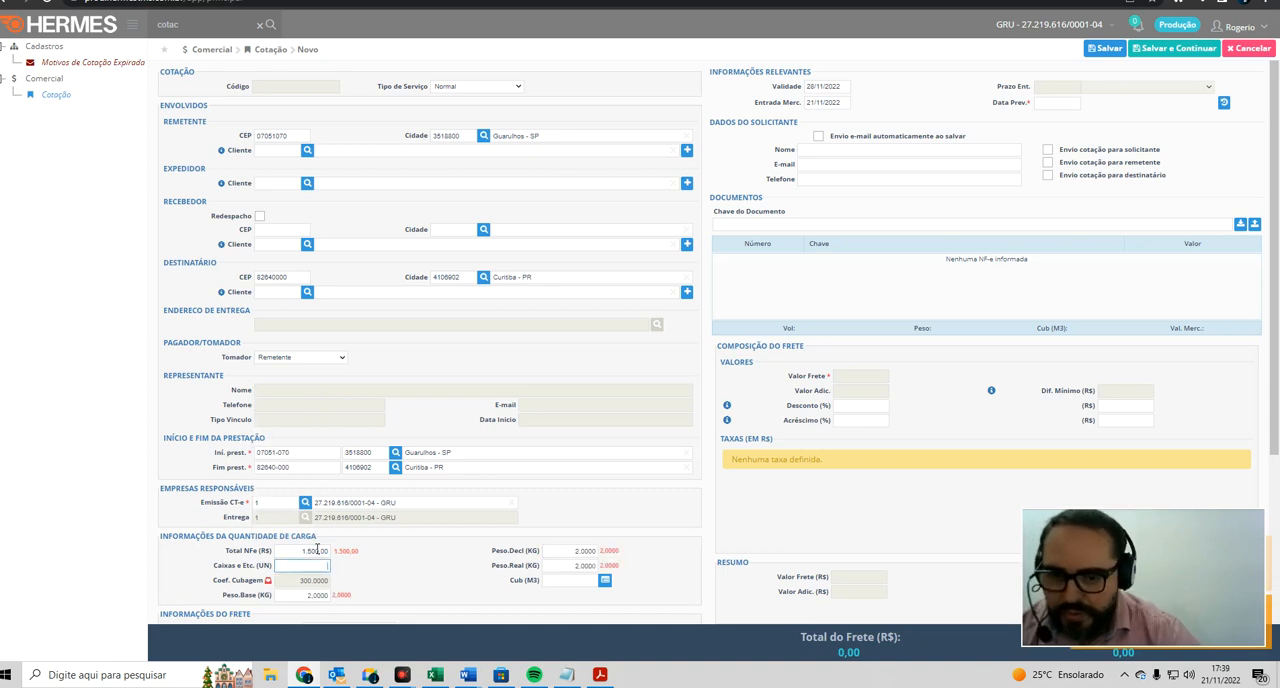
type("2")
key("Tab")
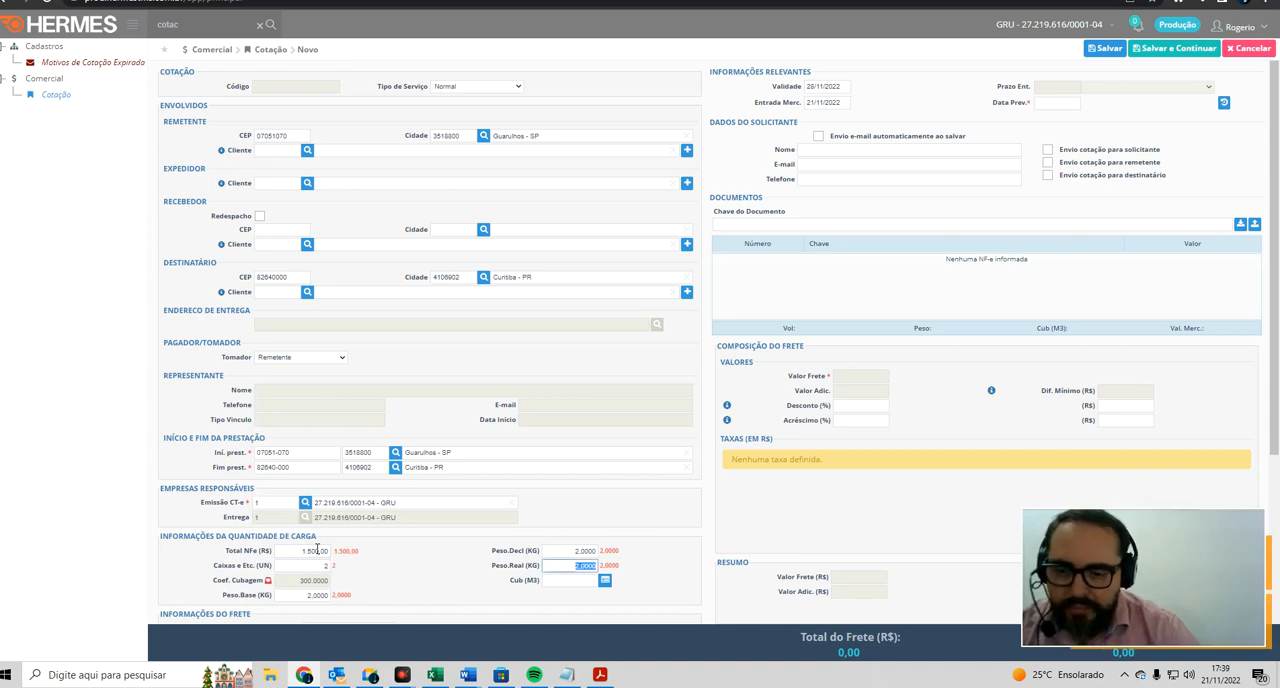
Step: Examine the available payer (Tomador) options without changing the selection
scroll(316, 550, "down", 1)
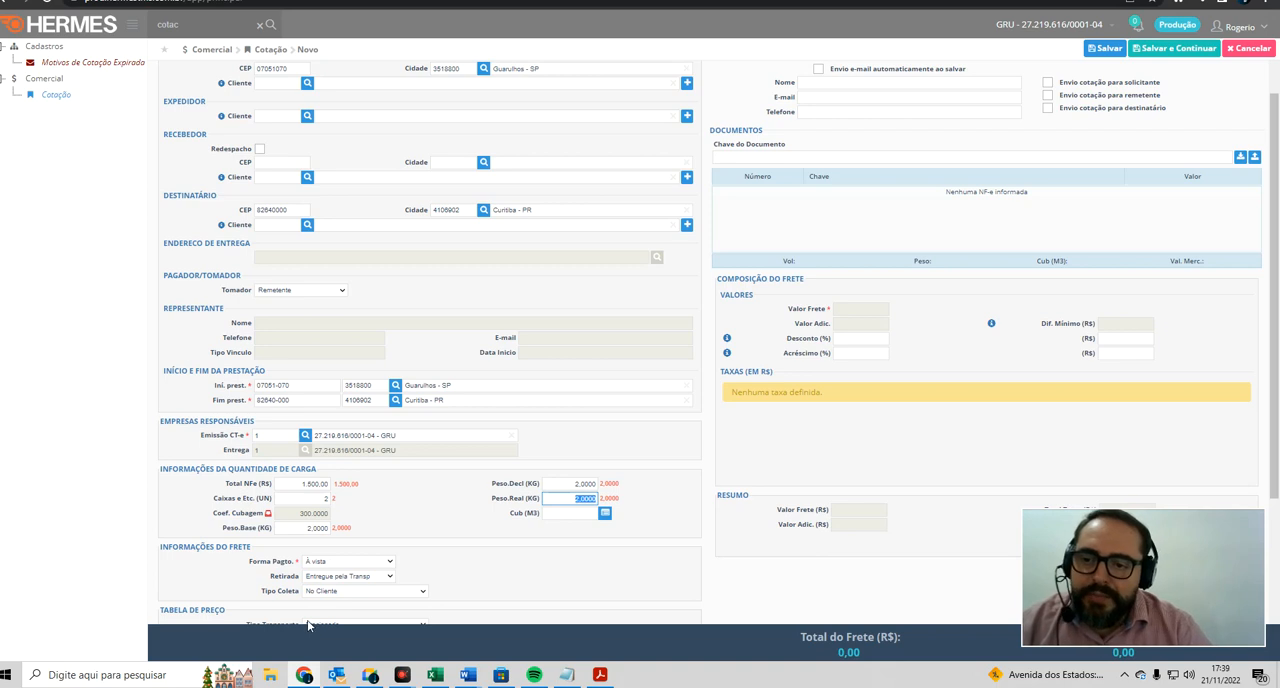
left_click(314, 291)
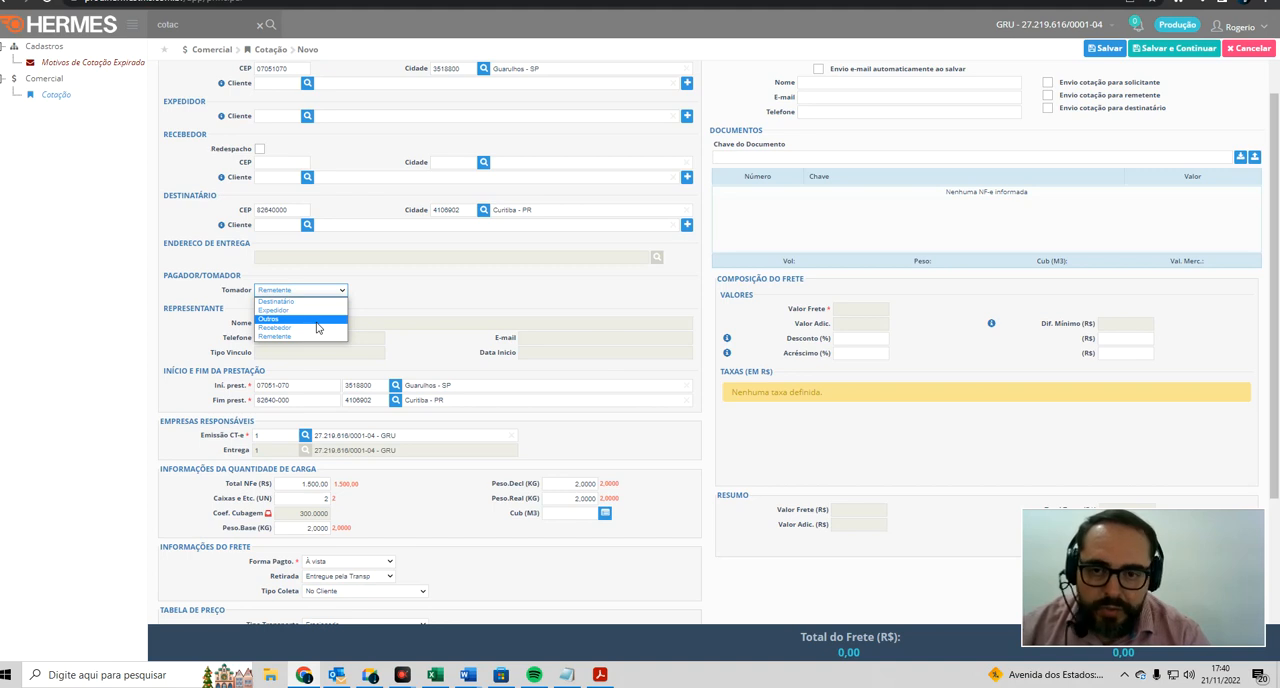
left_click(396, 294)
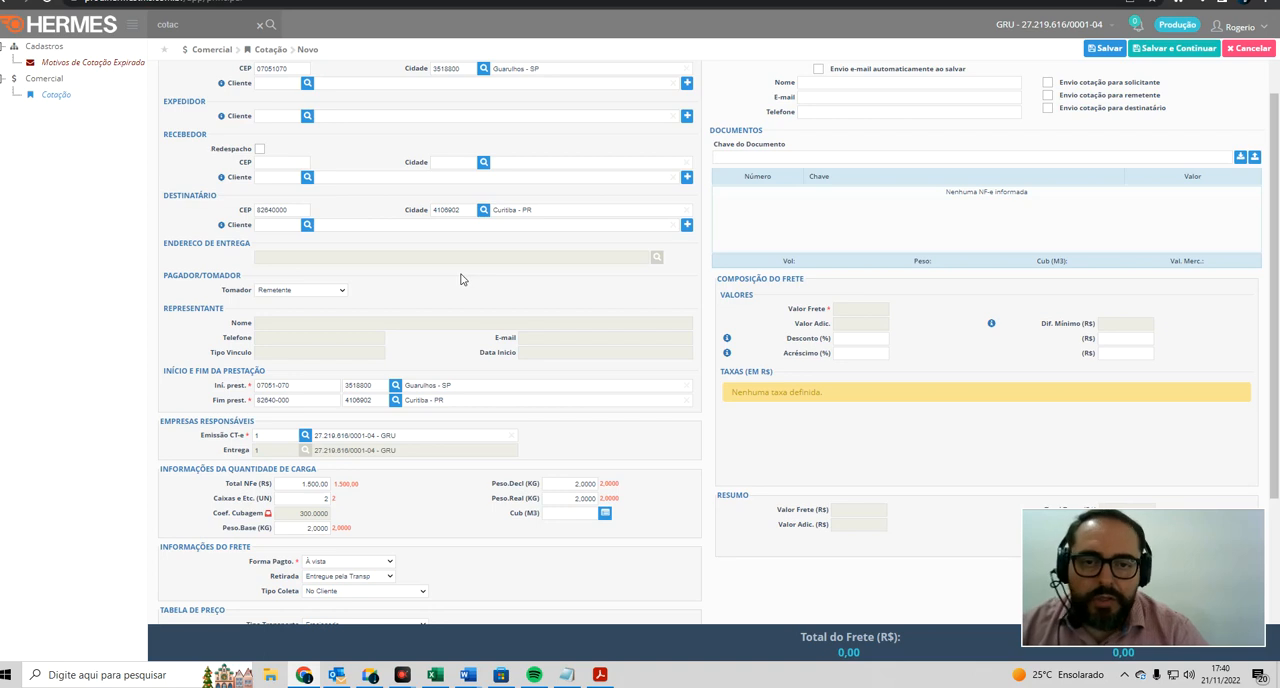
Step: Open the cubage calculator for the quote's cargo volume
scroll(470, 290, "down", 1)
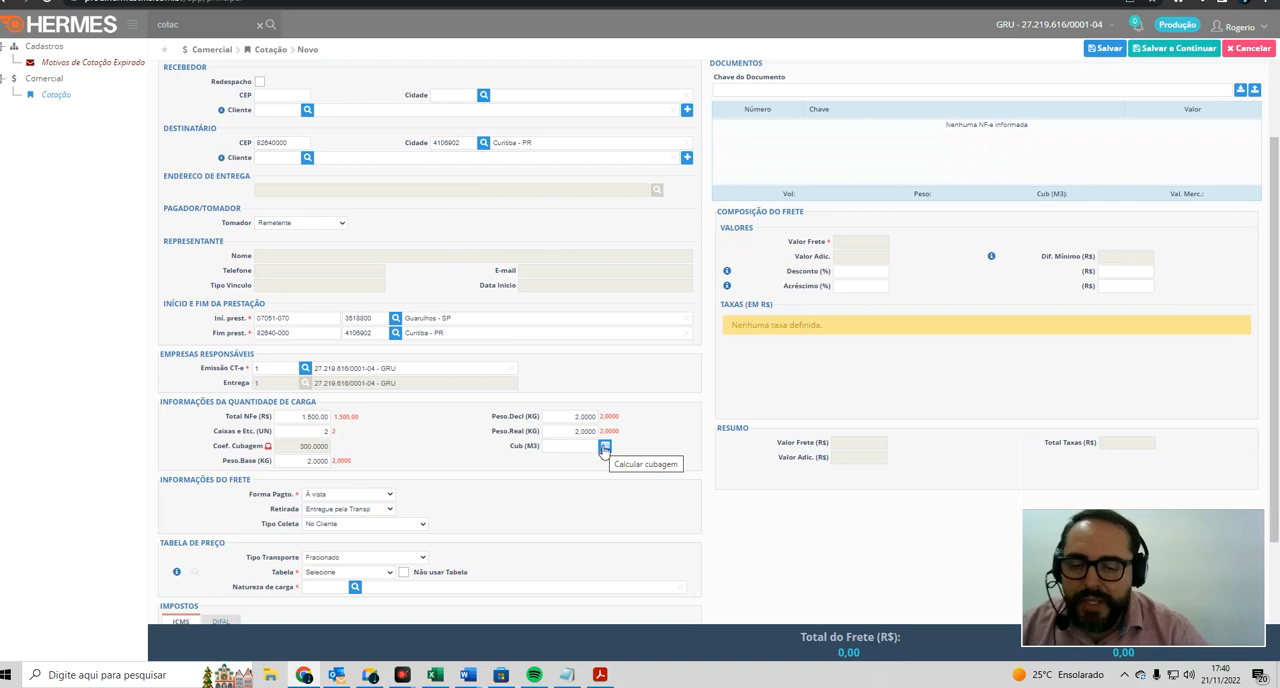
left_click(604, 448)
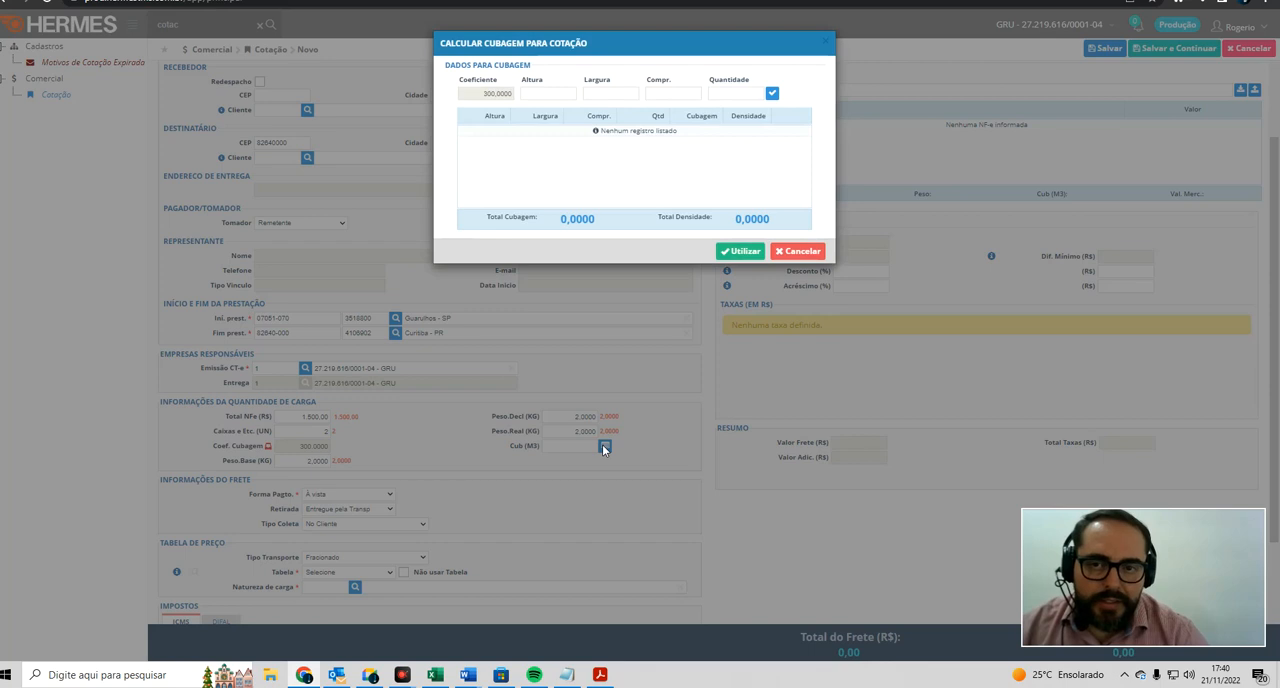
left_click(556, 94)
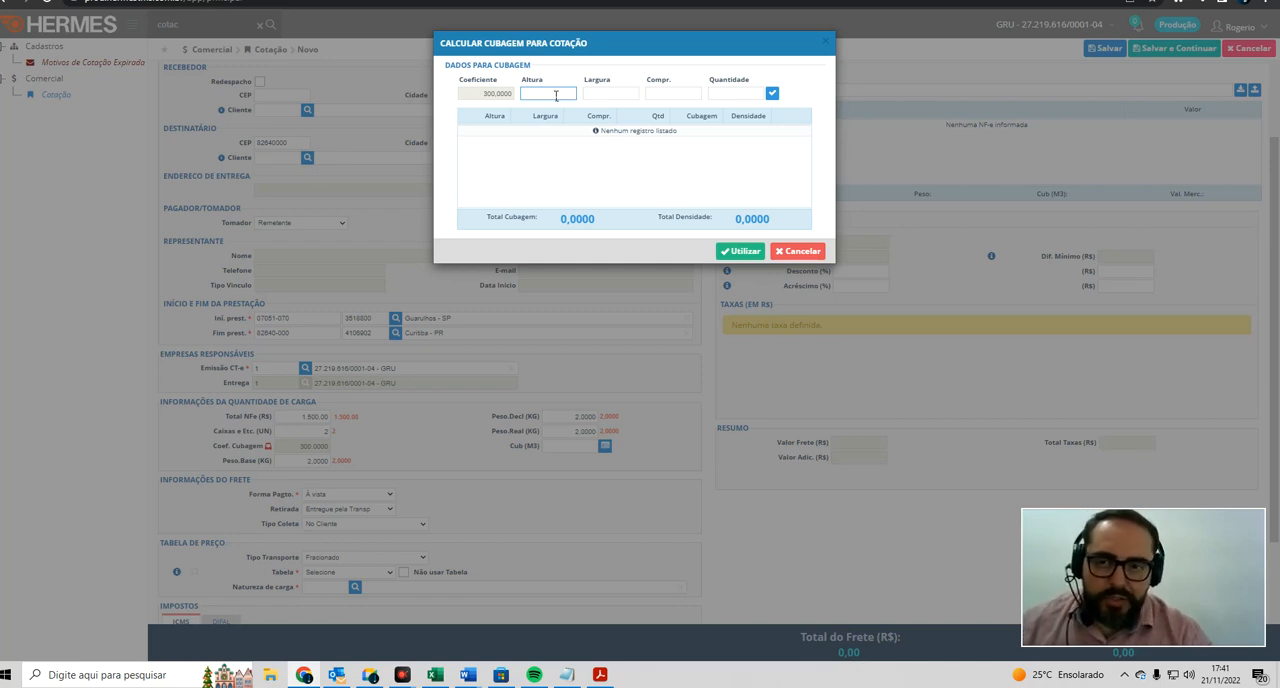
key("Tab")
type("0,2")
key("Tab")
type("0,2")
key("Tab")
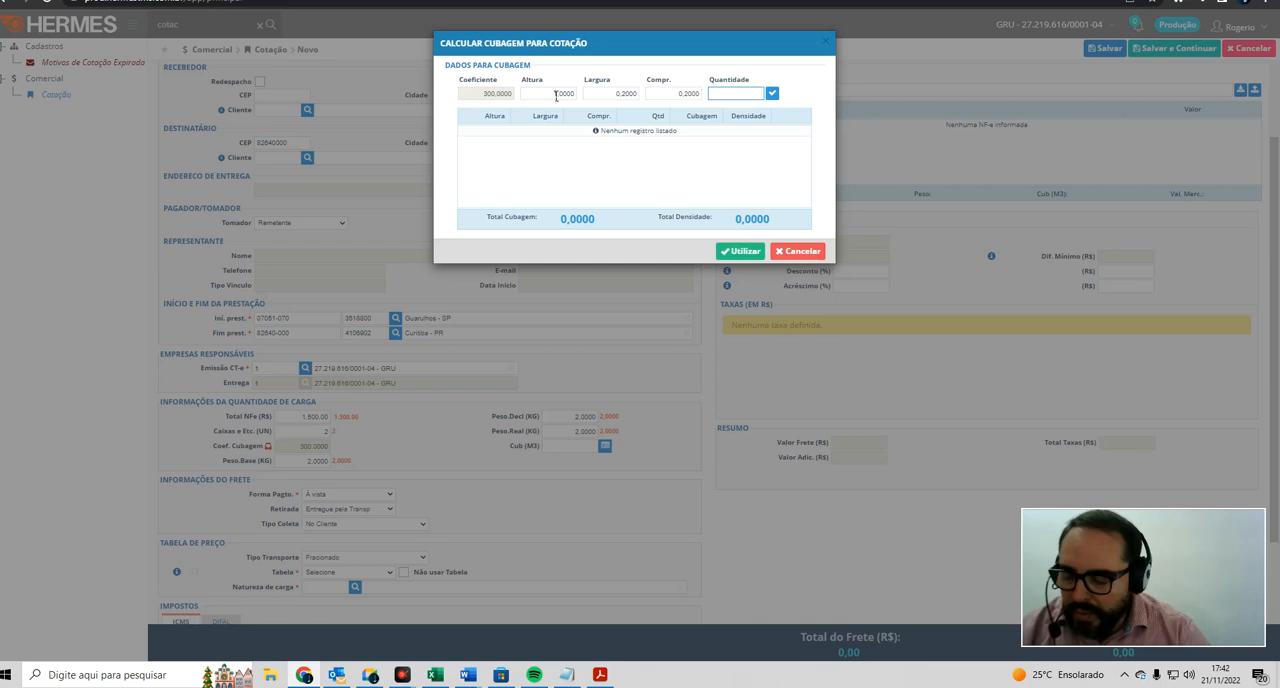
Step: Add a package to the cubage calculation with height 0,30, width 0,30, length 0,4 and quantity 1
left_click(556, 95)
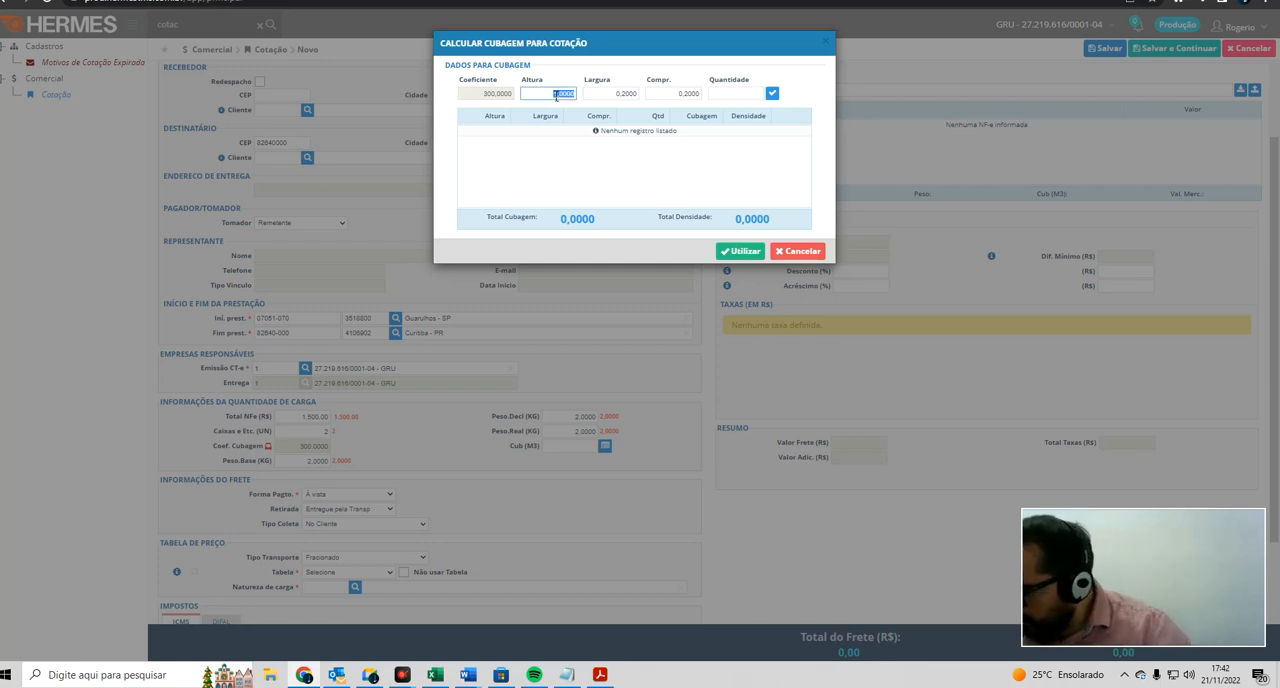
type("0,30")
key("Tab")
type("0,30")
key("Tab")
type("0,4")
key("Tab")
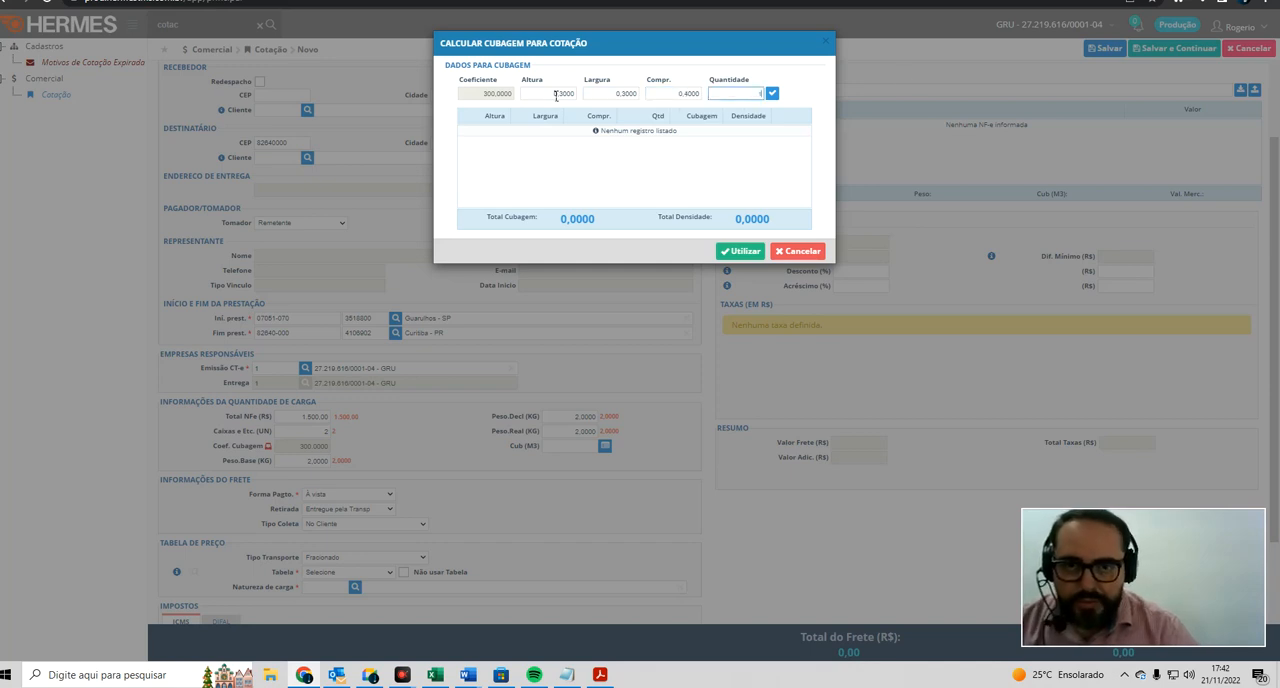
left_click(772, 94)
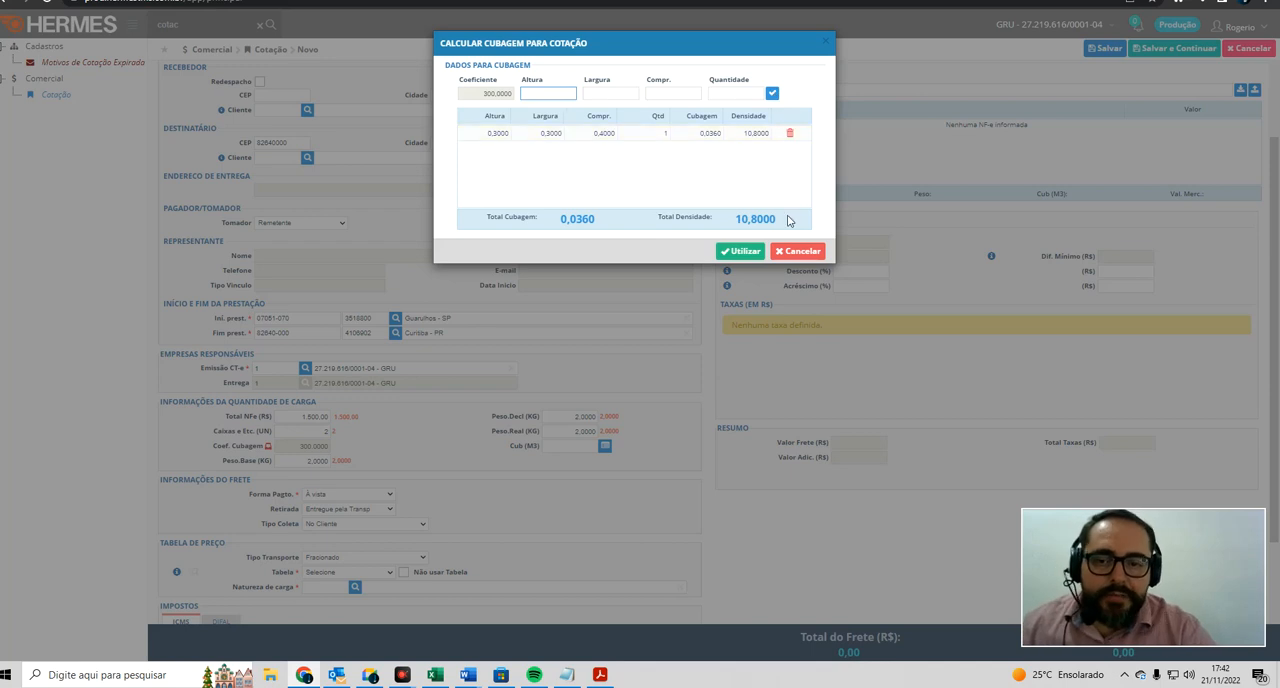
left_click_drag(777, 221, 737, 224)
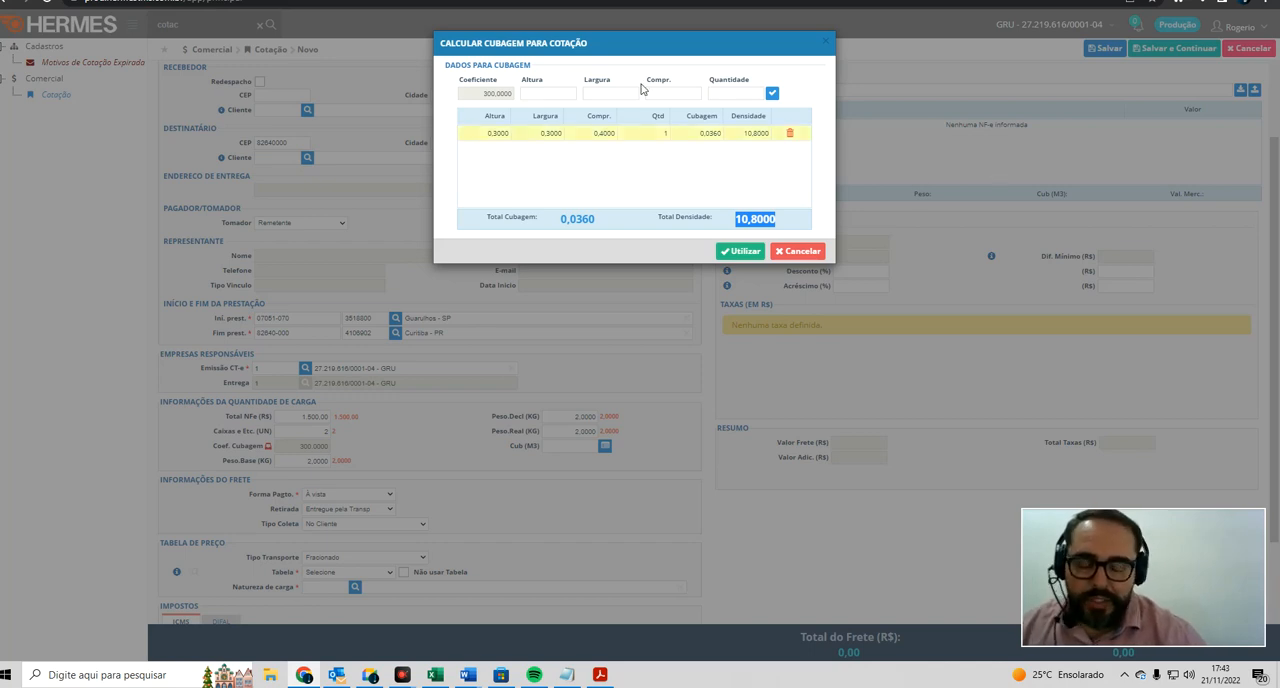
Step: Add a second package with height 0,2, width 0,32, length 0,4 and quantity 1, and apply the cubage to the quote
left_click(565, 95)
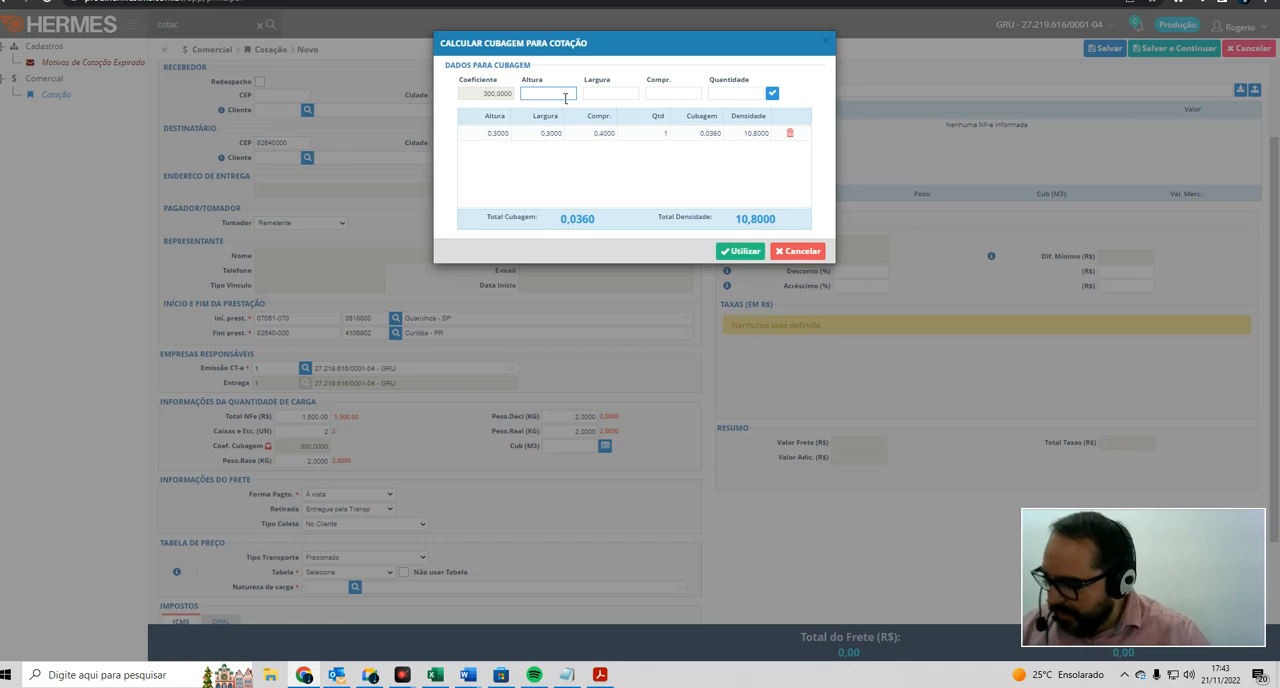
type("0,3")
key("Tab")
type("0,32")
key("Tab")
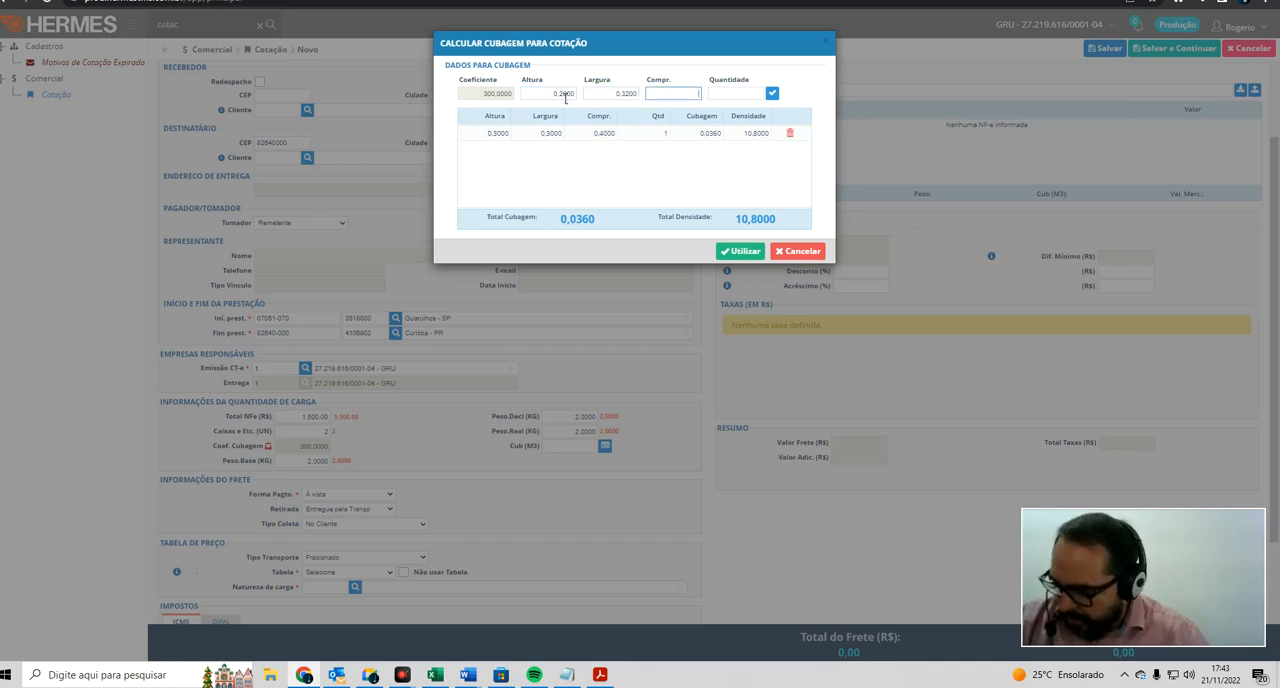
type("0,4")
key("Tab")
type("1")
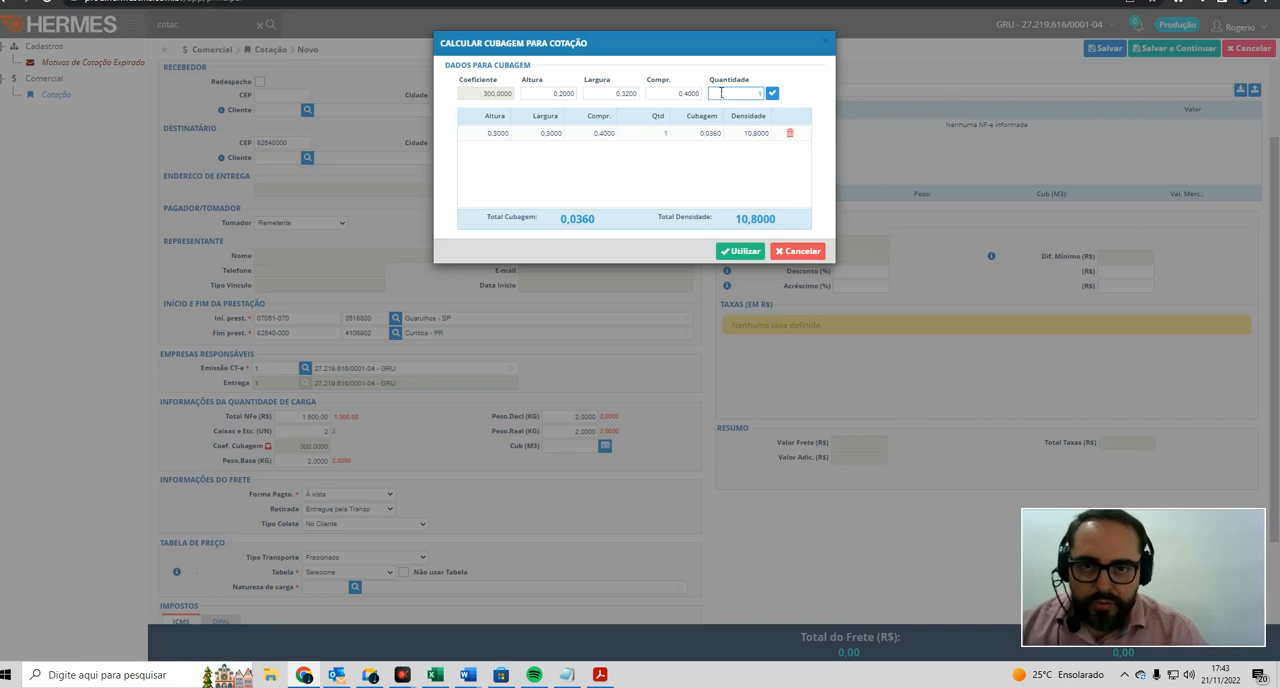
left_click(771, 95)
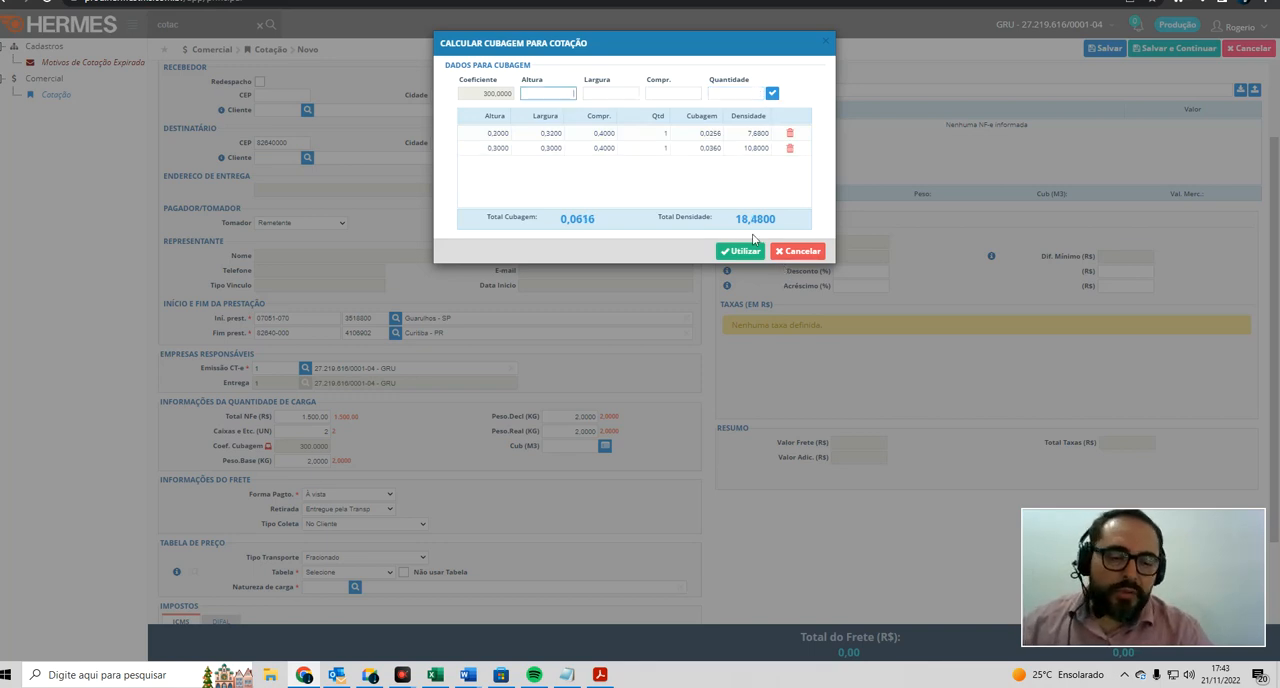
left_click_drag(774, 221, 733, 220)
left_click(740, 252)
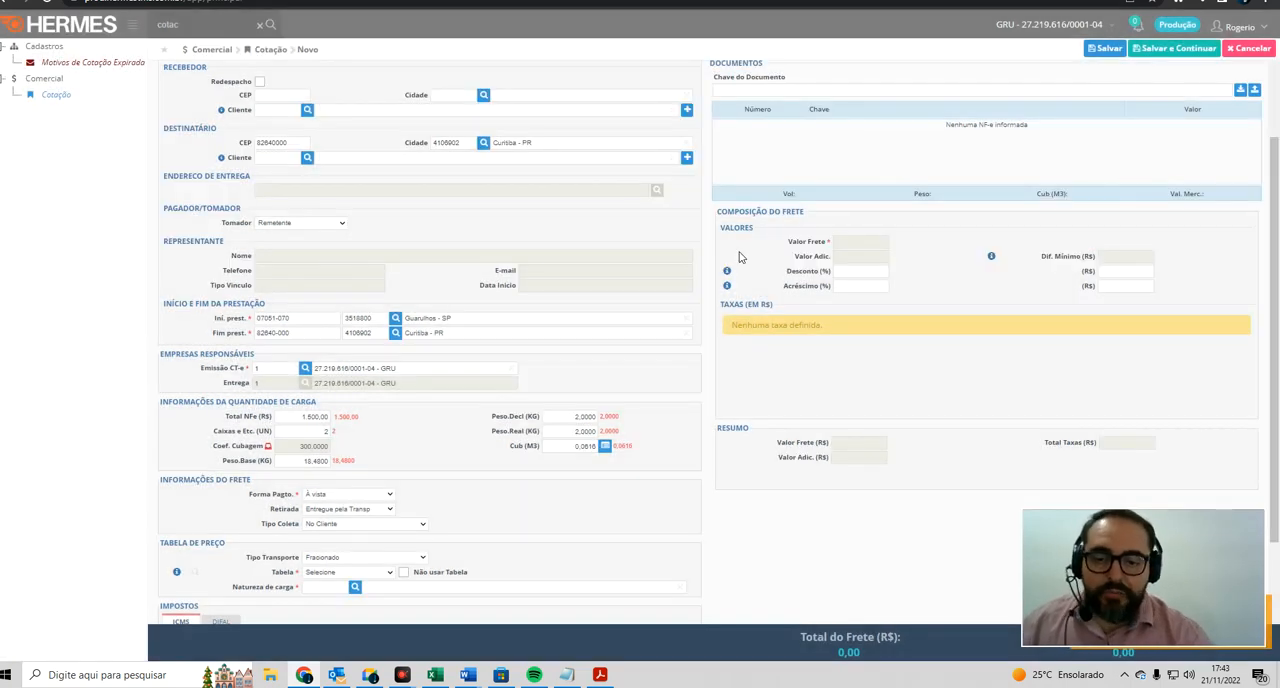
Step: Compare the declared weight with the base weight in the cargo information
left_click_drag(565, 420, 600, 425)
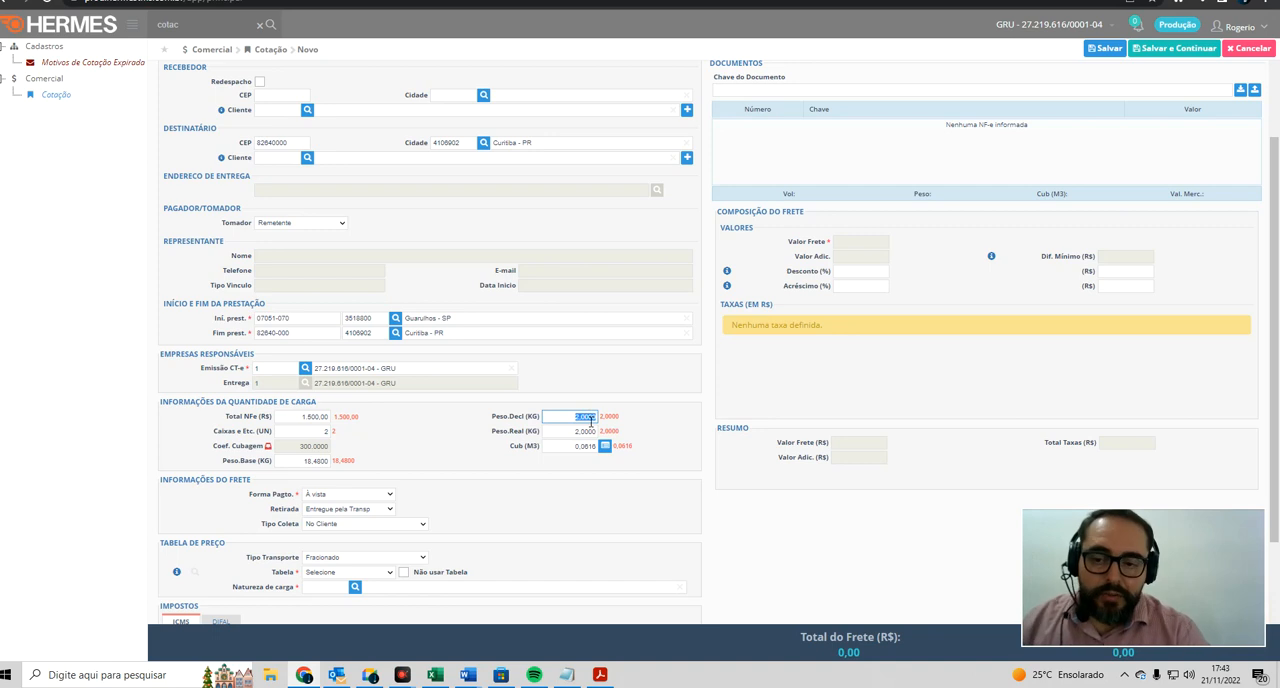
left_click(312, 461)
left_click_drag(339, 471, 355, 472)
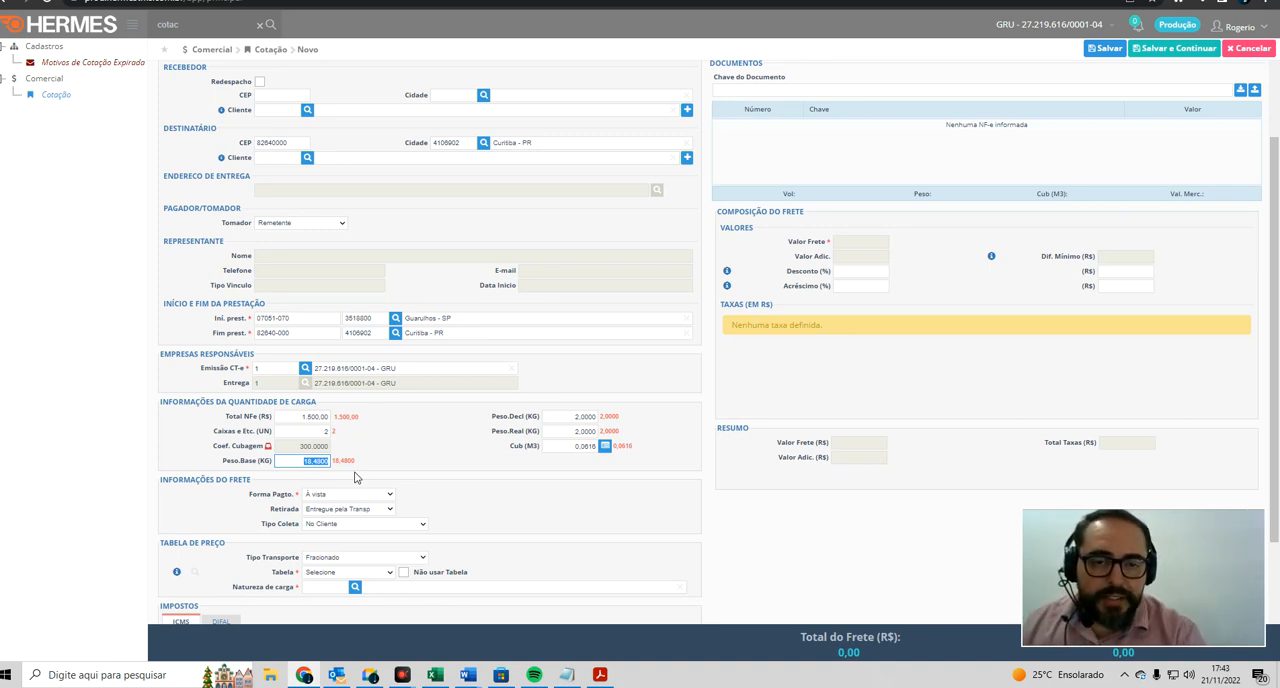
Step: Examine the available price tables and review the packages in the cubage calculation, keeping them as entered
scroll(431, 480, "down", 3)
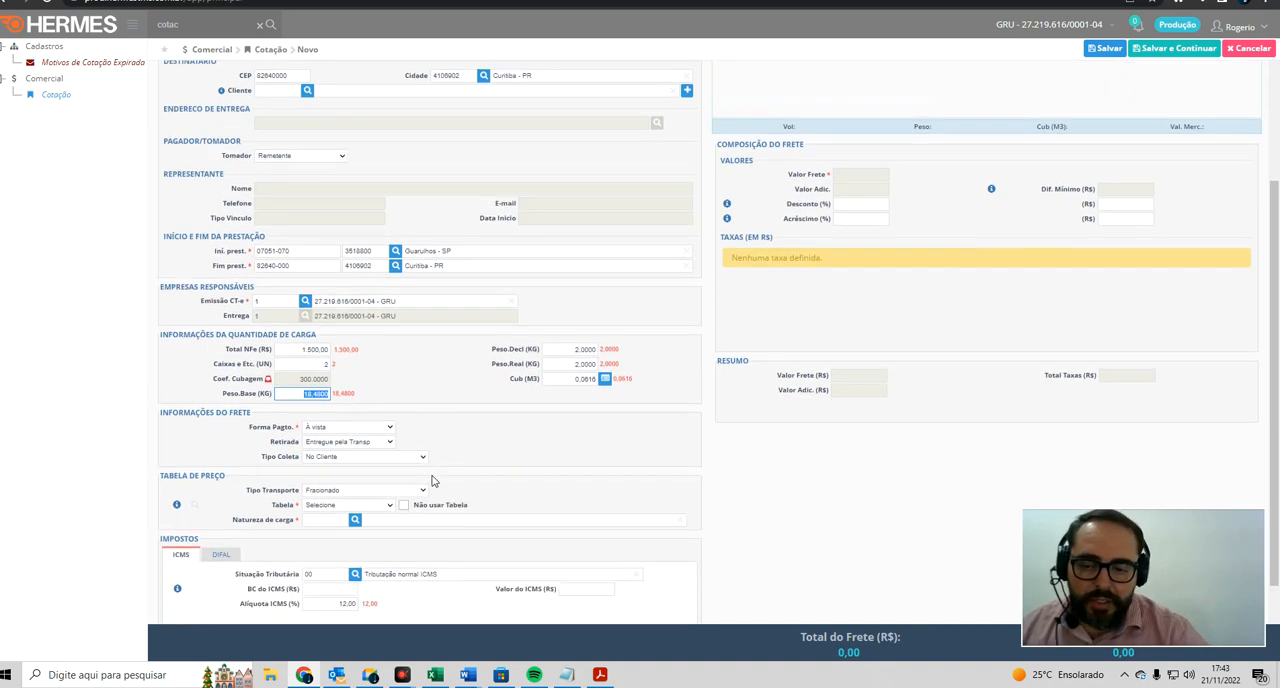
left_click(382, 411)
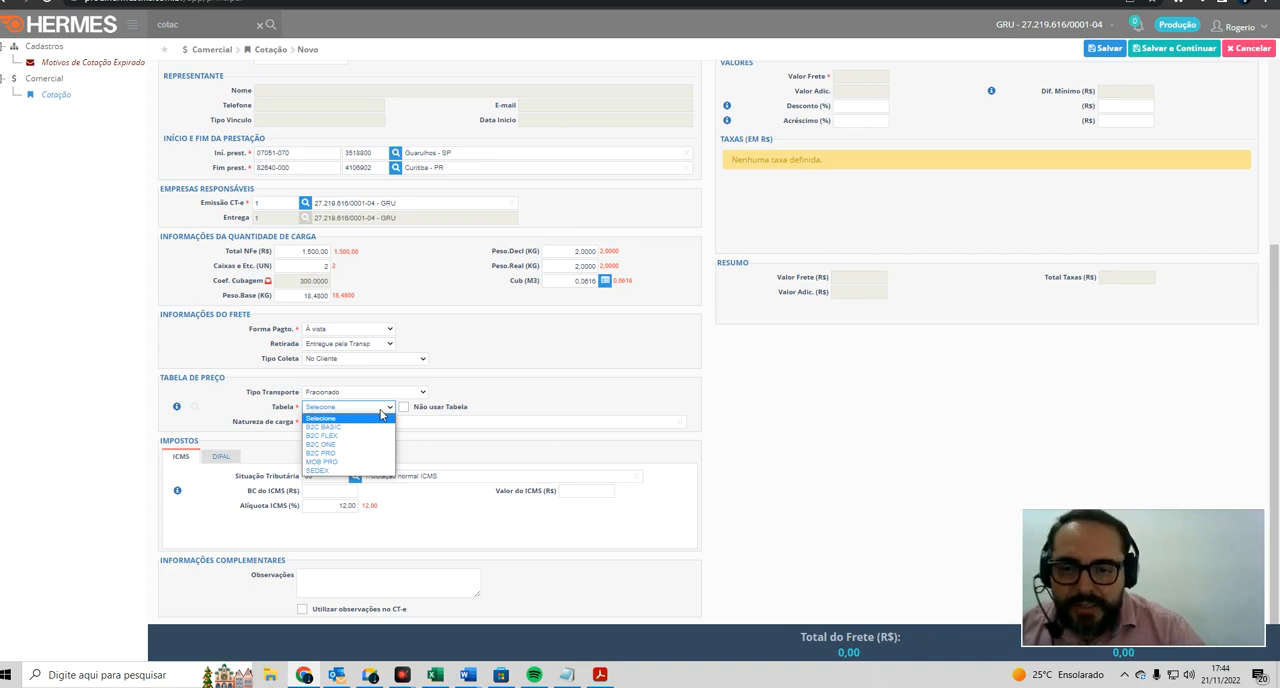
left_click(583, 340)
left_click(606, 281)
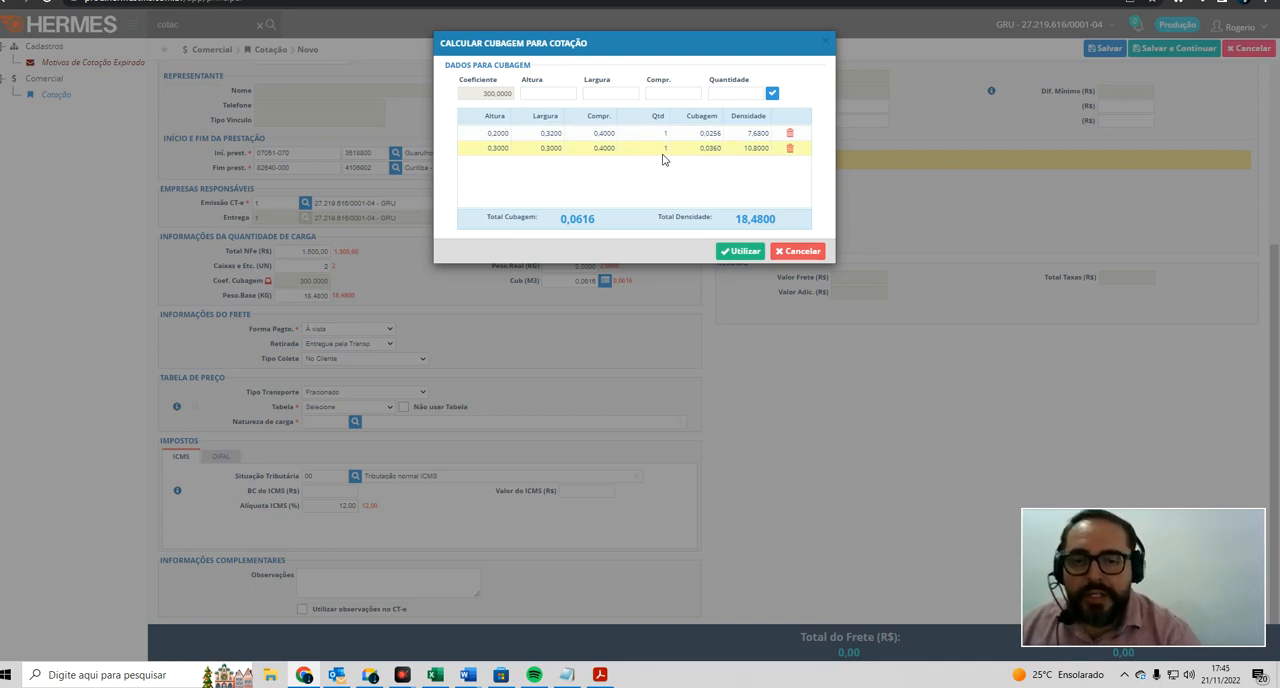
left_click(731, 251)
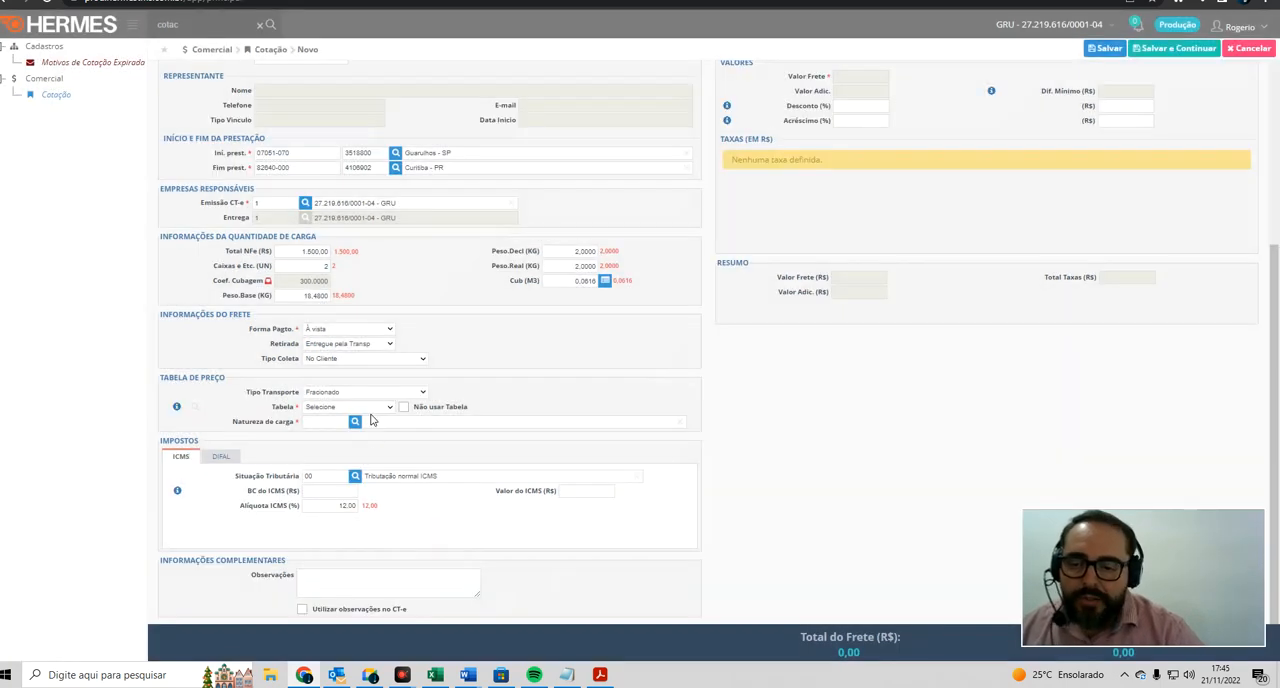
Step: Set the quote's price table to SEDEX
left_click(368, 408)
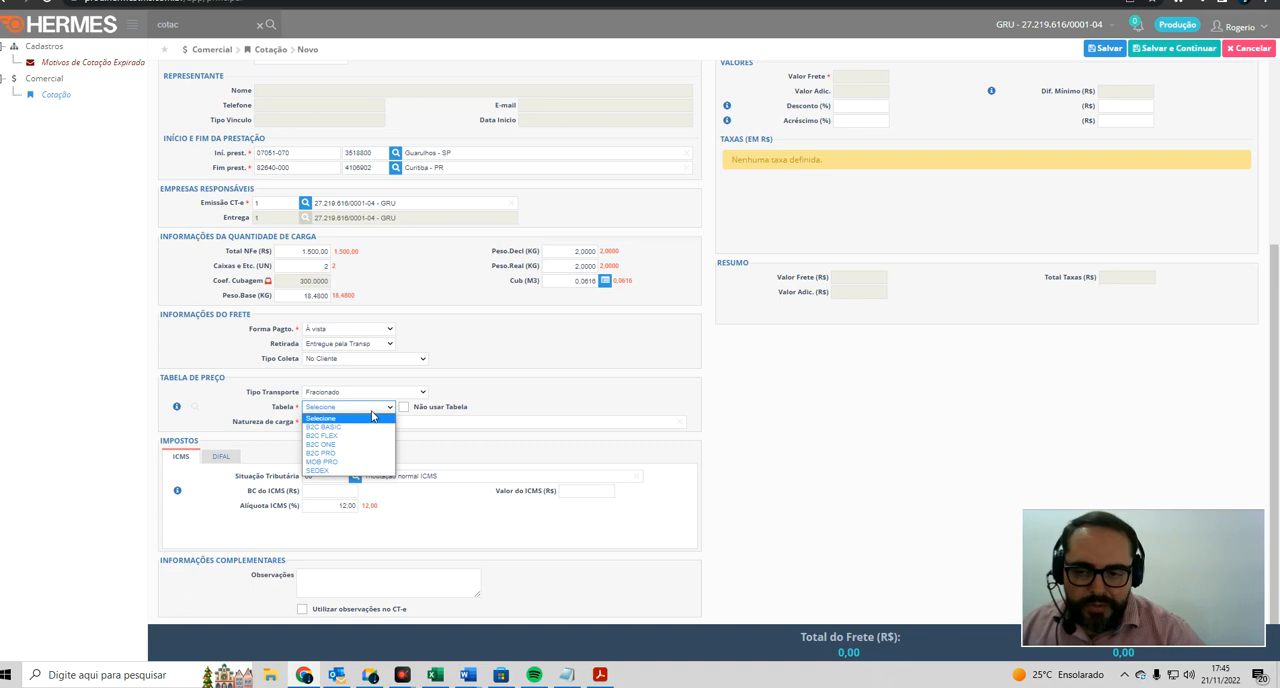
left_click(367, 471)
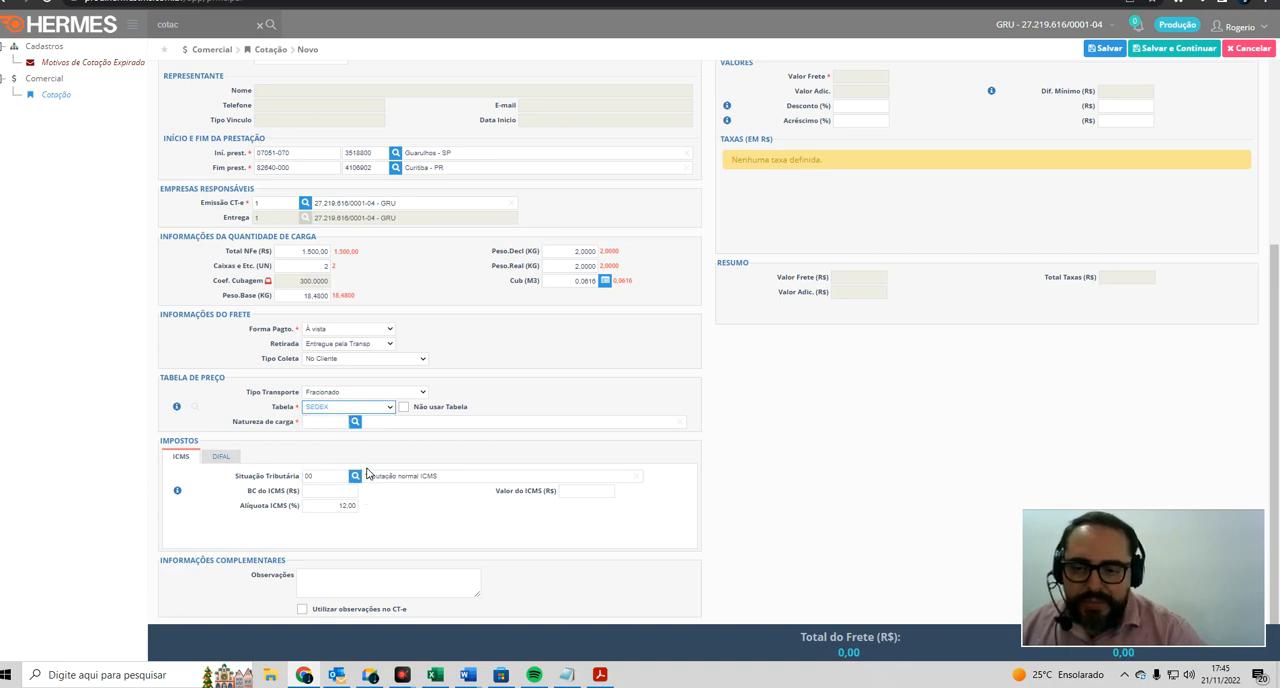